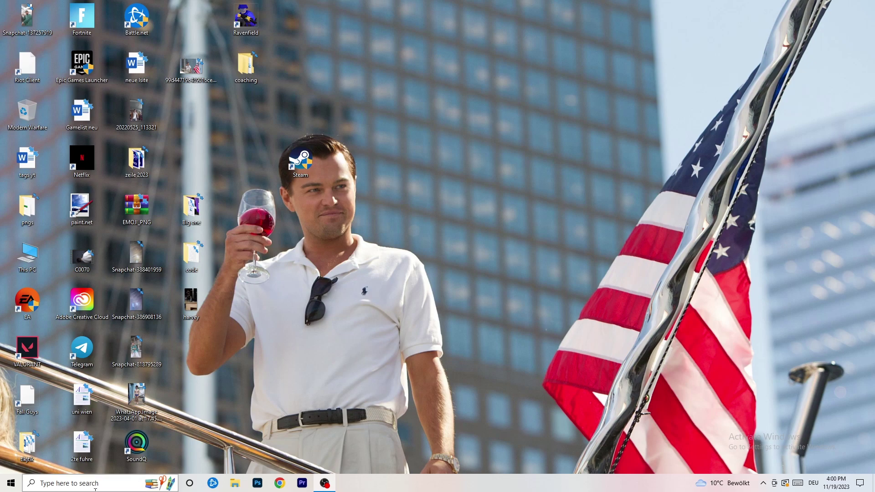
# Open the Start menu with the Windows key
pyautogui.press('super')
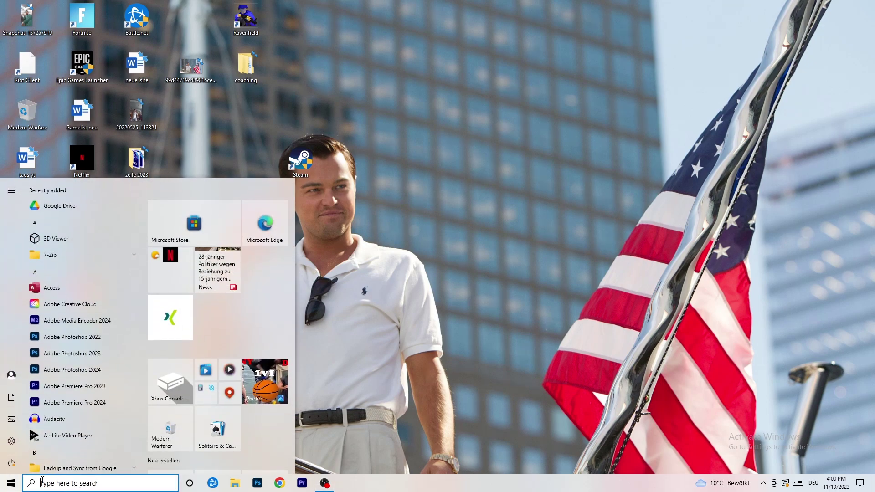
# Open Windows Settings' Gaming page, with Xbox Game Bar off, and go to the Captures settings
pyautogui.click(12, 440)
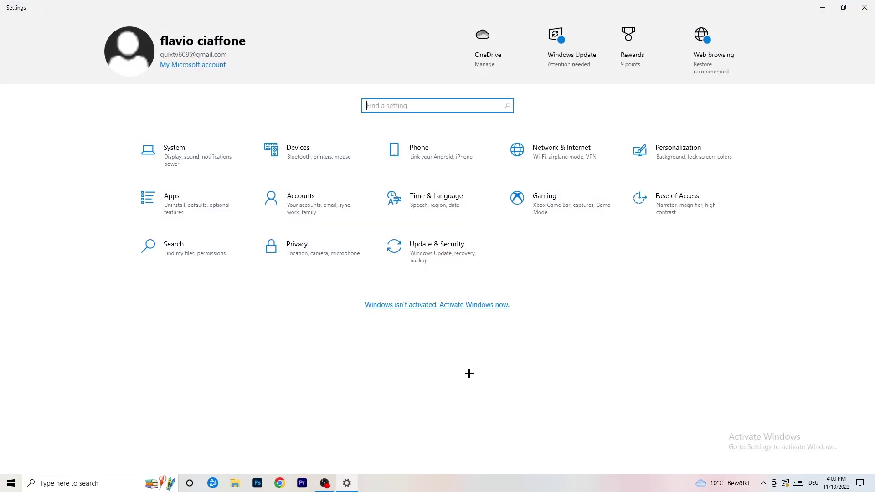
pyautogui.click(565, 208)
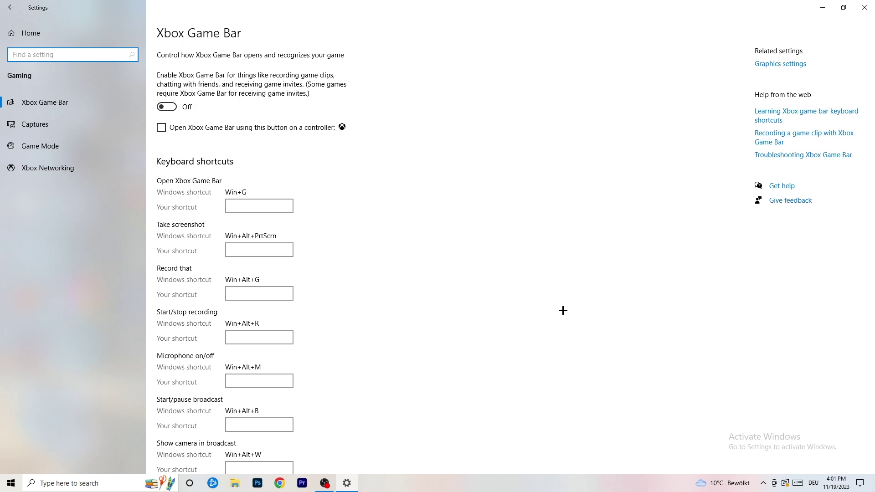
pyautogui.click(72, 127)
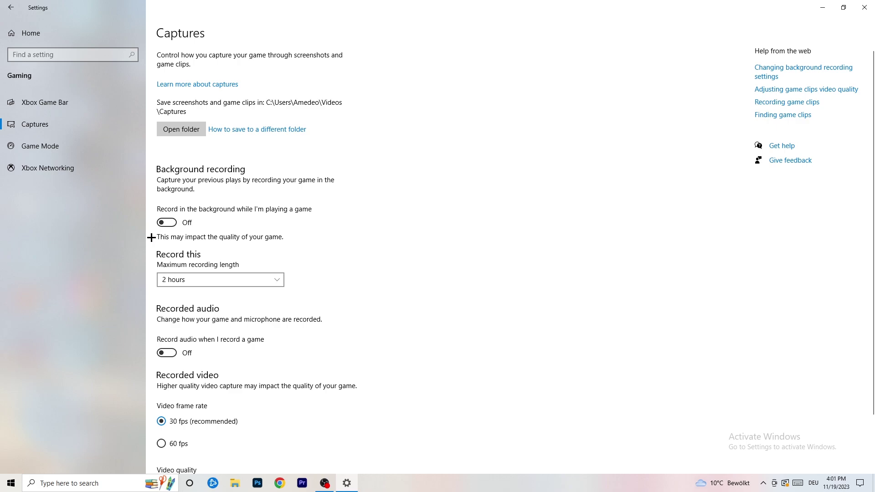
# Keep background recording off and maximum recording length at 2 hours, then review the remaining capture options
pyautogui.click(212, 283)
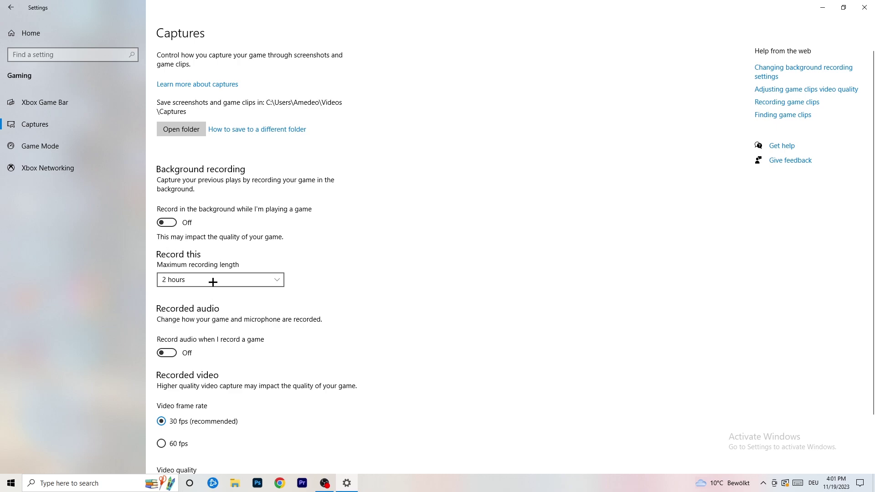
pyautogui.click(286, 301)
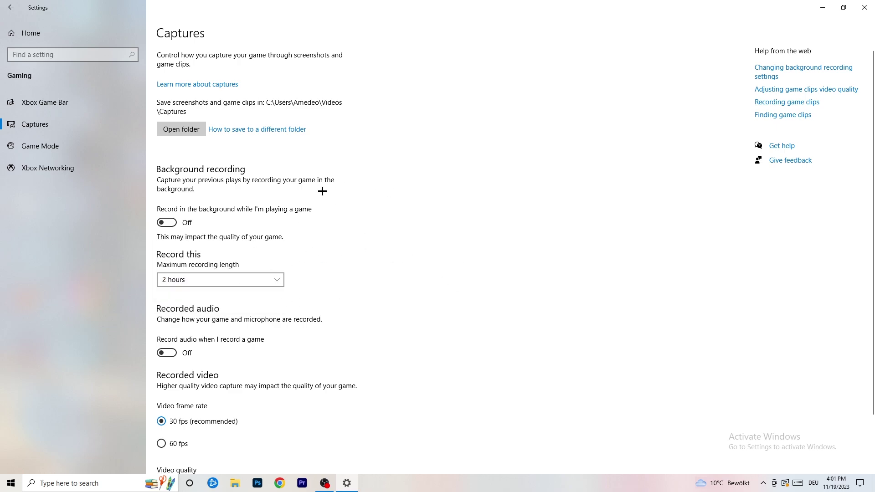
pyautogui.click(260, 279)
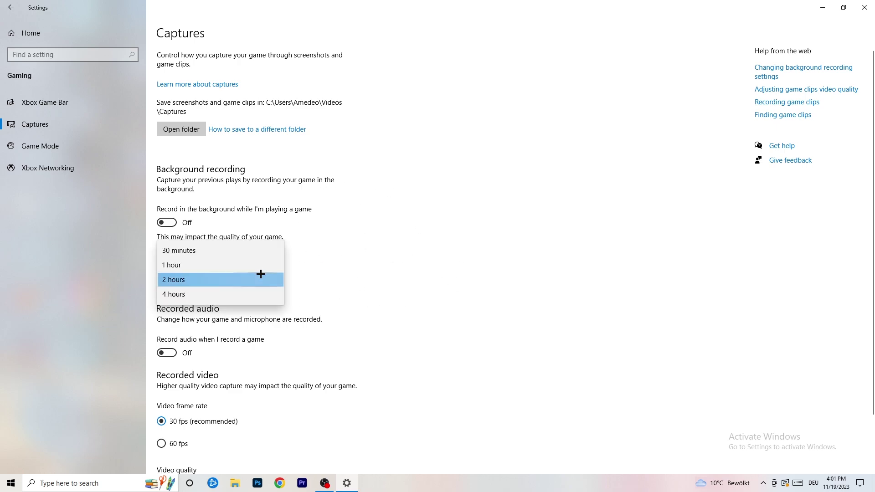
pyautogui.click(503, 309)
pyautogui.scroll(-3, 502, 320)
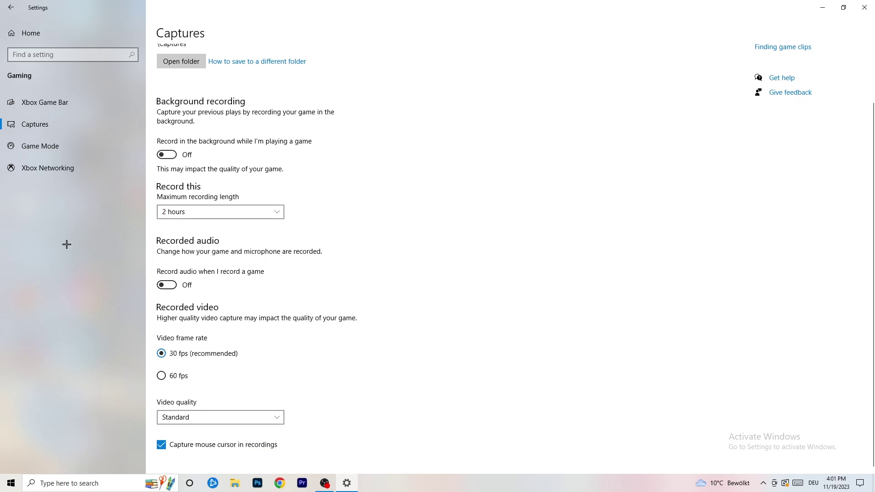
# Confirm the Game Mode toggle is On and close Settings
pyautogui.click(63, 144)
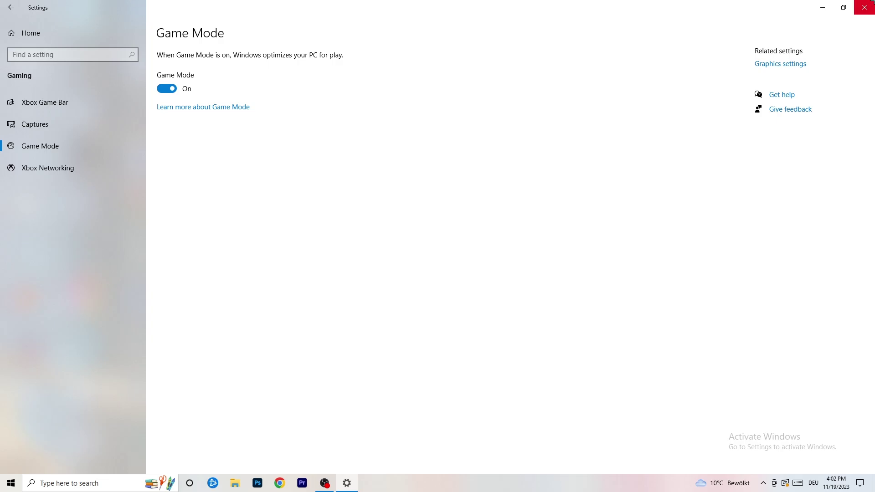
pyautogui.click(865, 8)
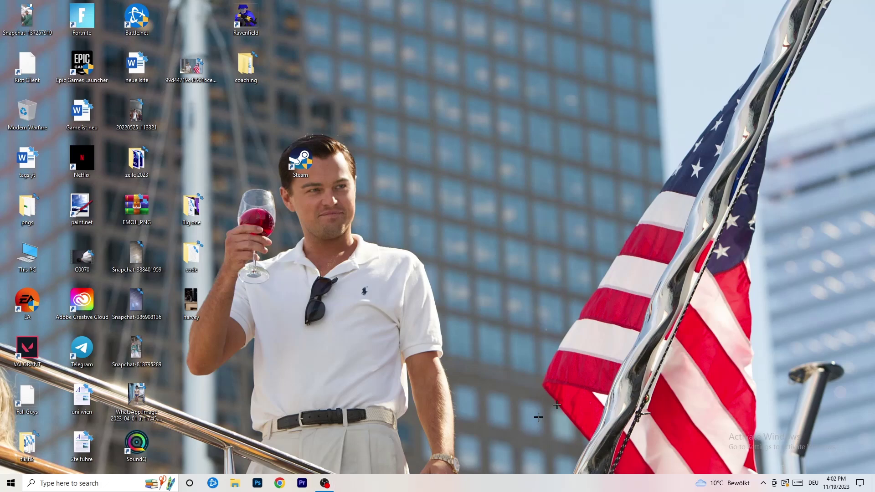
# Launch Task Manager from the taskbar, maximize it, and sort processes by GPU usage
pyautogui.moveTo(538, 417); pyautogui.dragTo(307, 427)
pyautogui.rightClick(423, 483)
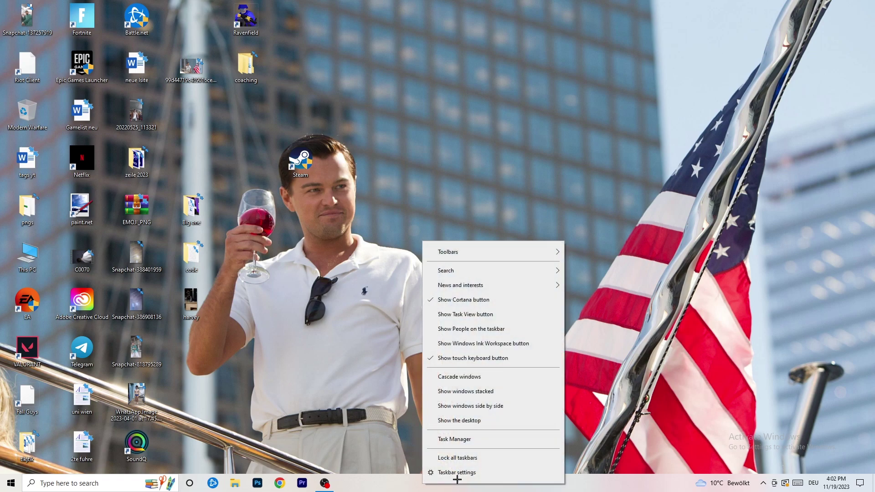
pyautogui.click(471, 440)
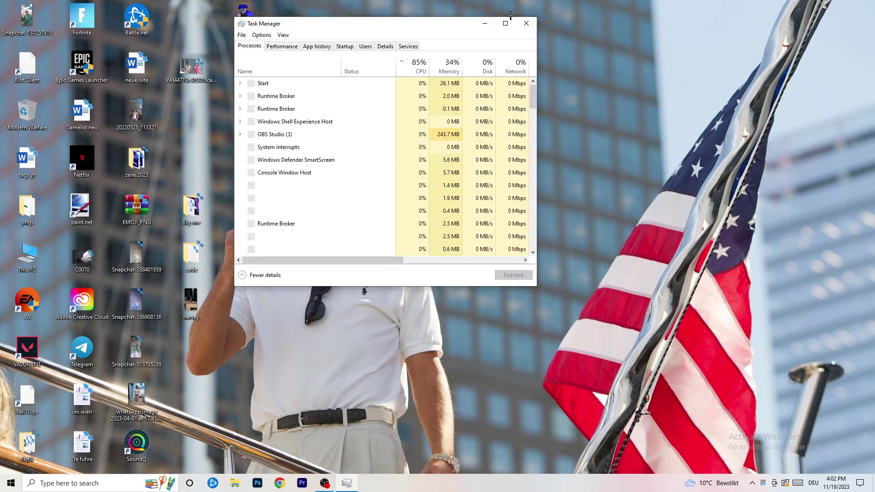
pyautogui.click(506, 23)
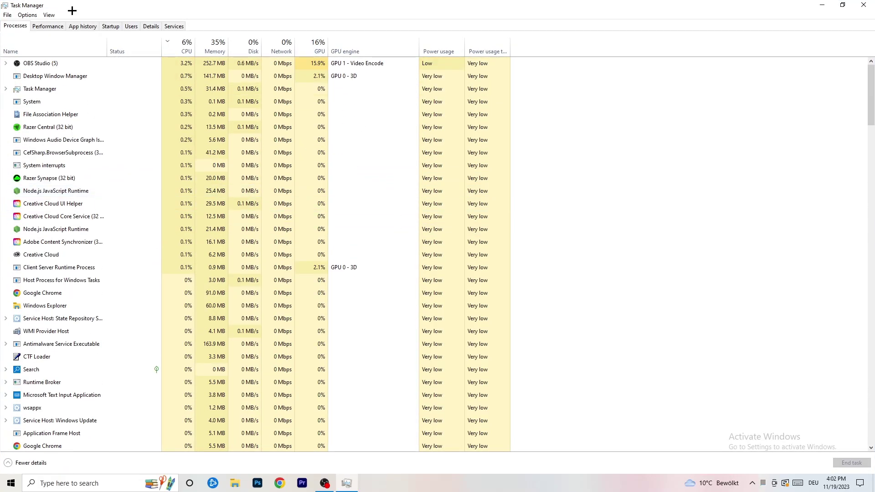
pyautogui.click(186, 43)
pyautogui.click(314, 44)
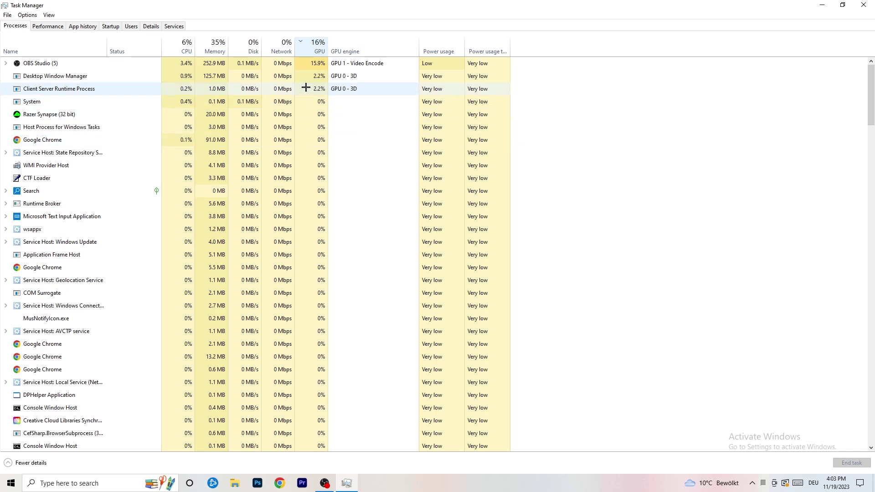
# Leave OBS Studio running, re-sort processes by CPU usage, and switch to the Details list
pyautogui.rightClick(317, 66)
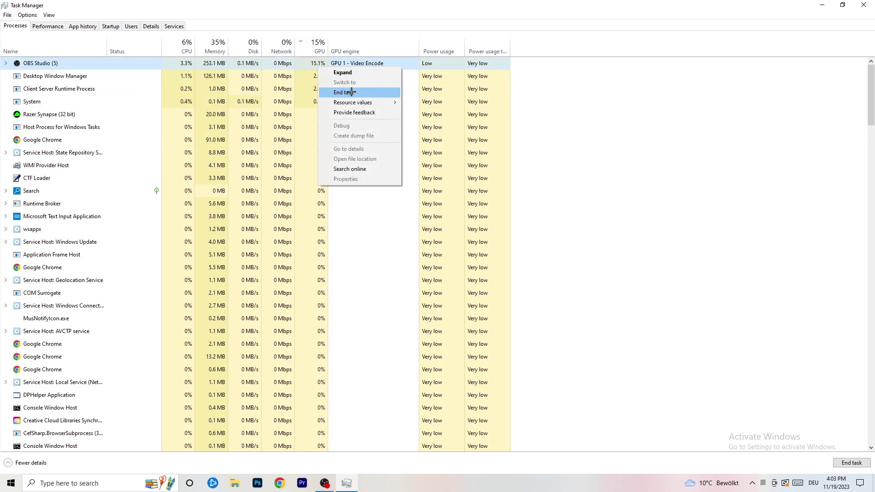
pyautogui.click(715, 82)
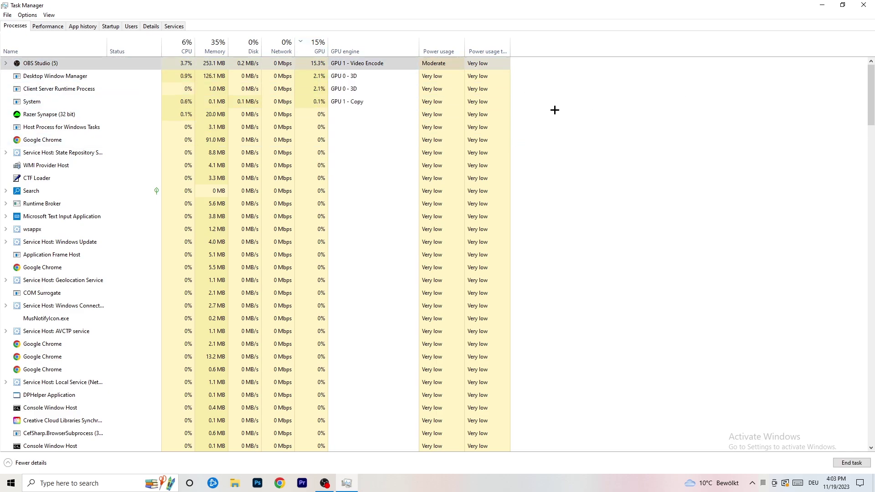
pyautogui.click(184, 46)
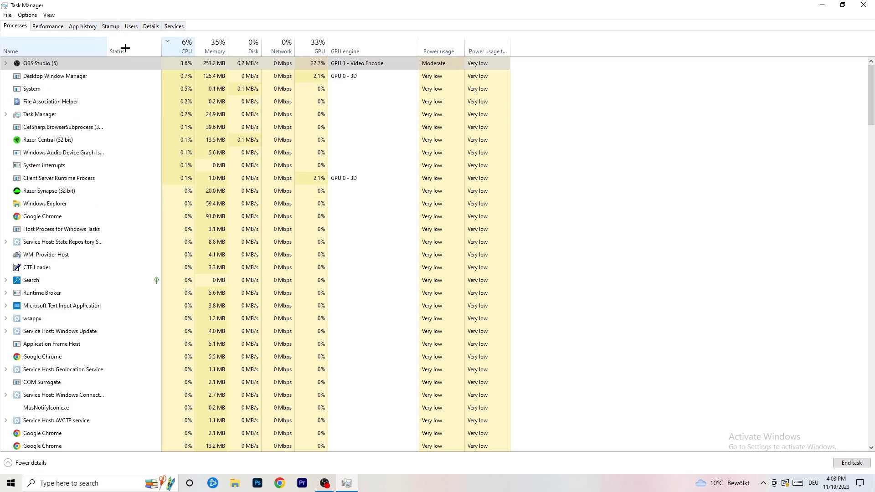
pyautogui.click(145, 27)
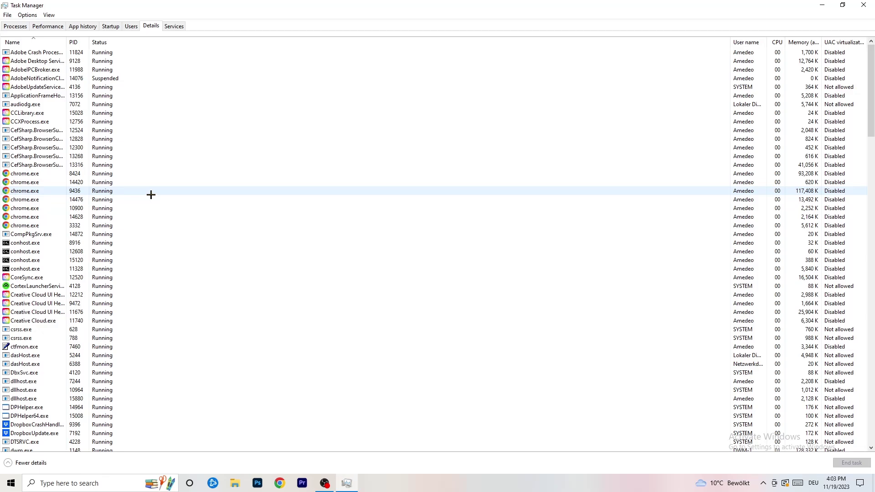
# Check a Creative Cloud process's Set priority options without changing them, then show the Startup apps list
pyautogui.scroll(-3, 71, 208)
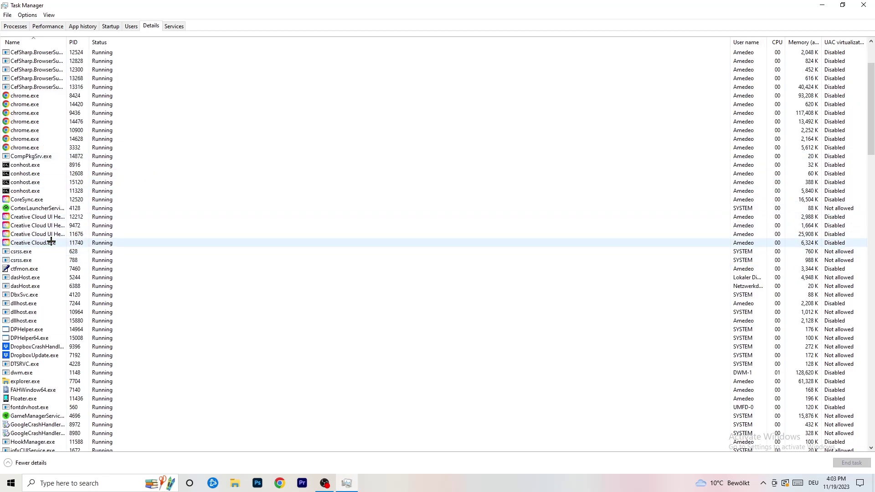
pyautogui.rightClick(37, 234)
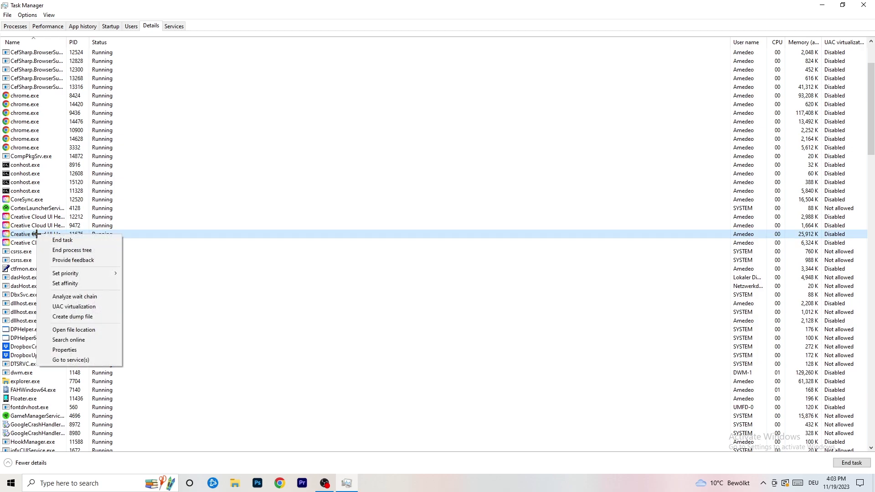
pyautogui.moveTo(73, 273)
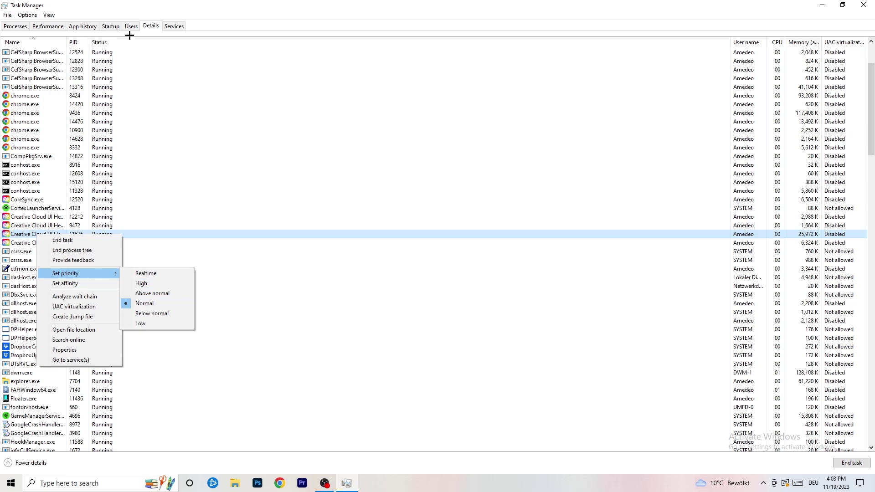
pyautogui.click(111, 26)
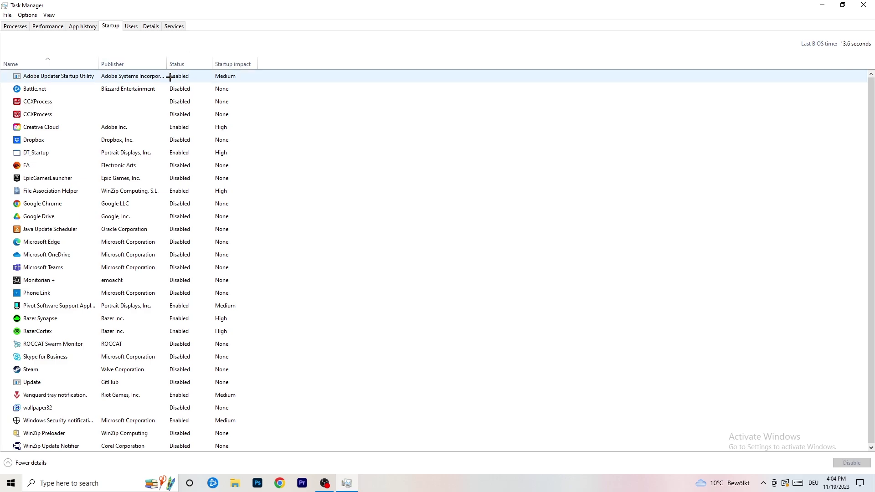
# Leave DT_Startup enabled by dismissing its menu, then close Task Manager
pyautogui.rightClick(199, 149)
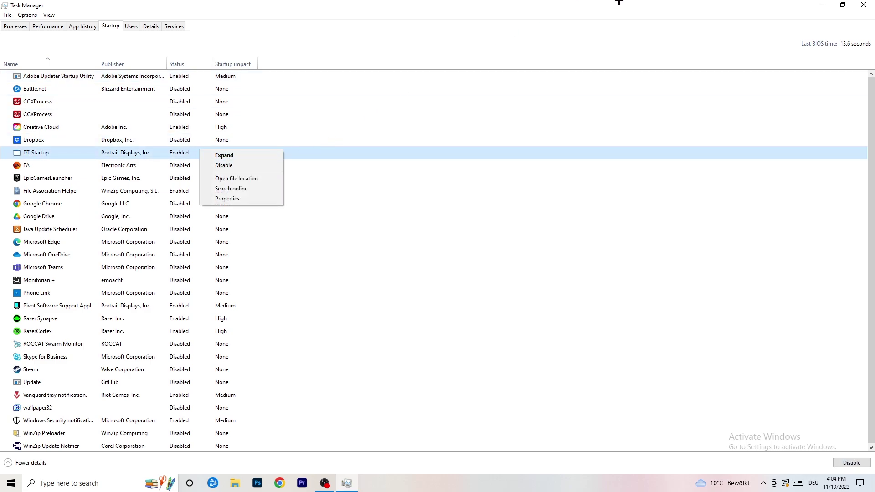
pyautogui.click(638, 3)
pyautogui.click(864, 4)
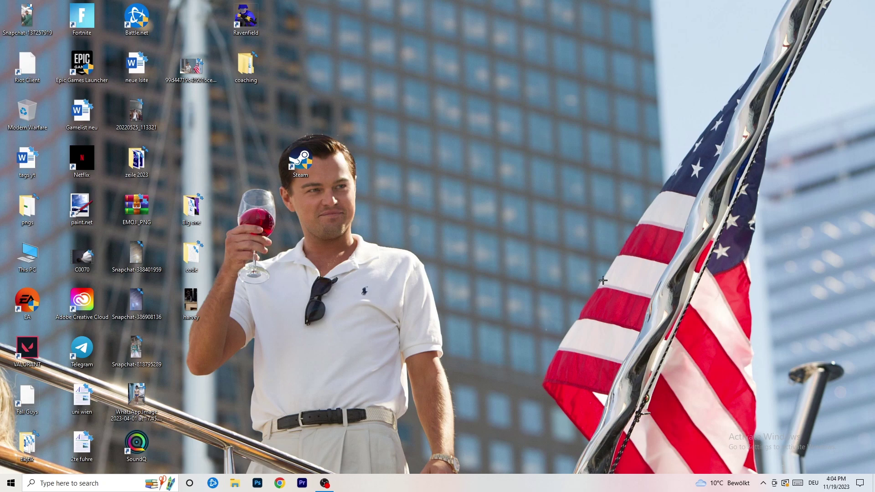
# In Display settings keep scaling at 100% (Recommended) and resolution at 1920 × 1080, then go to Power & sleep
pyautogui.click(7, 486)
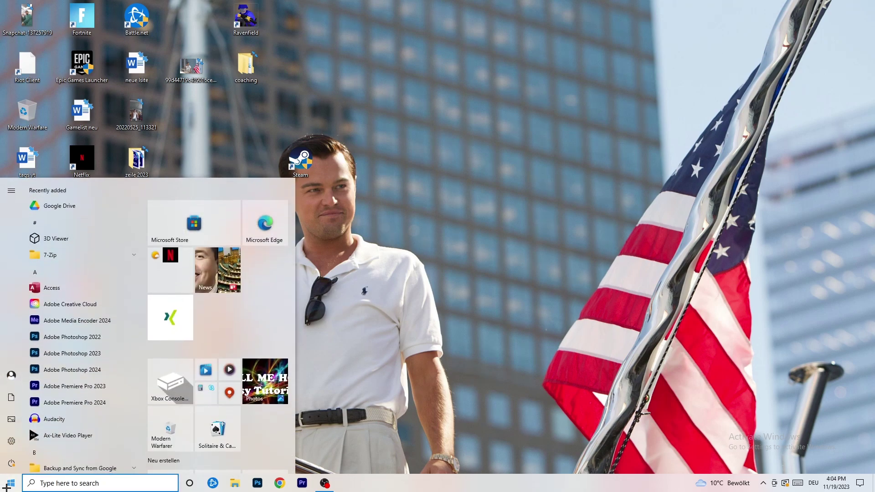
pyautogui.click(9, 448)
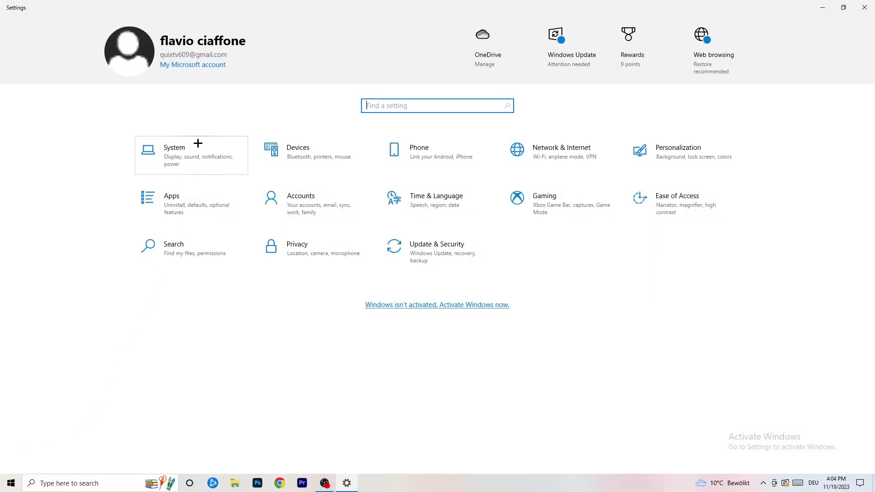
pyautogui.click(203, 147)
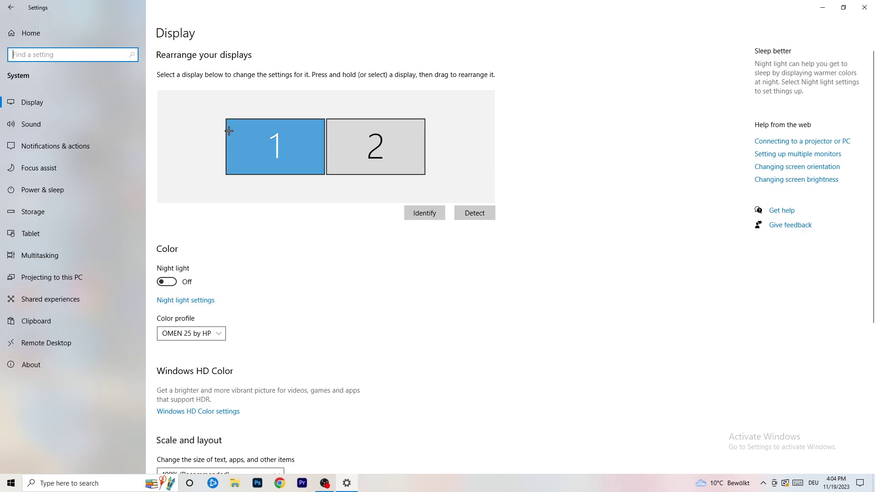
pyautogui.scroll(-5, 313, 166)
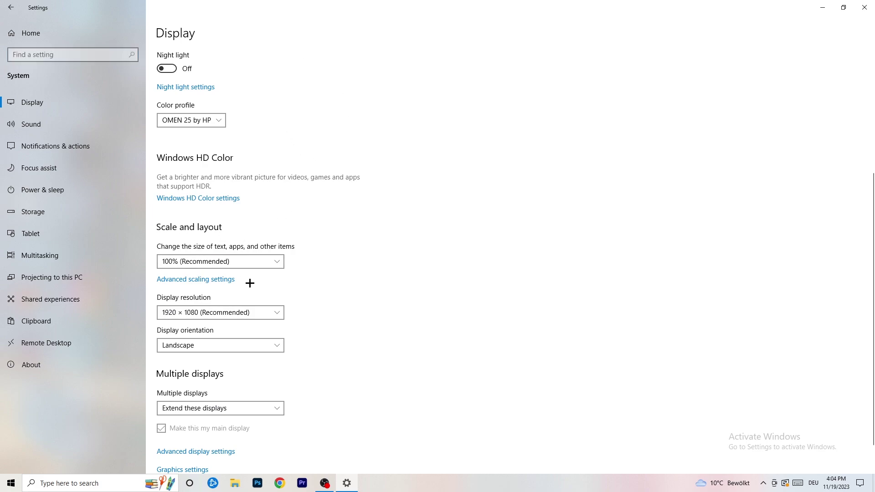
pyautogui.click(266, 262)
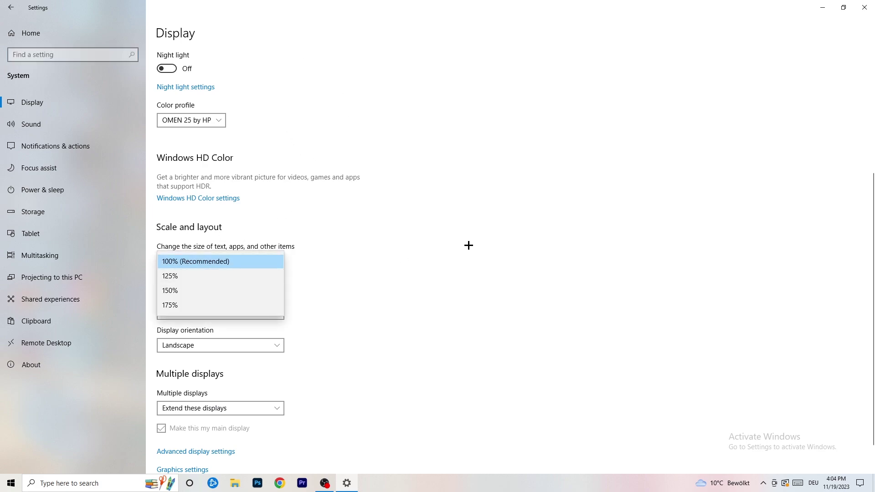
pyautogui.click(381, 250)
pyautogui.scroll(-1, 373, 251)
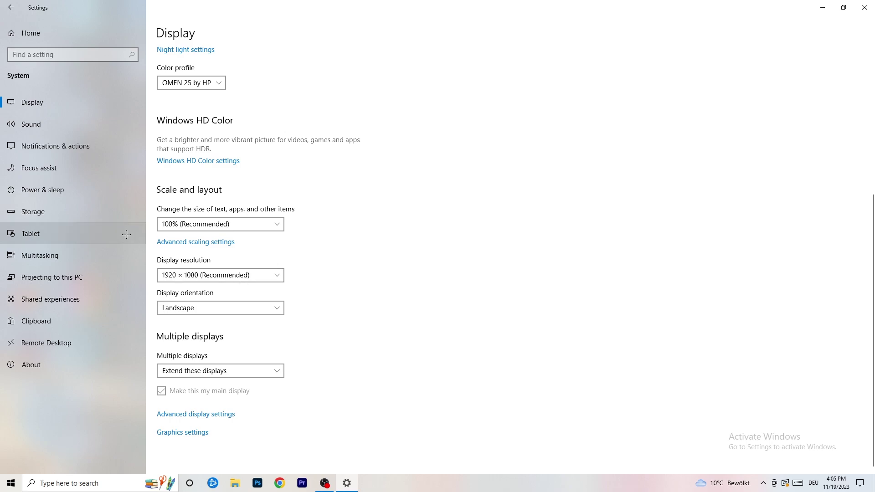
pyautogui.click(68, 190)
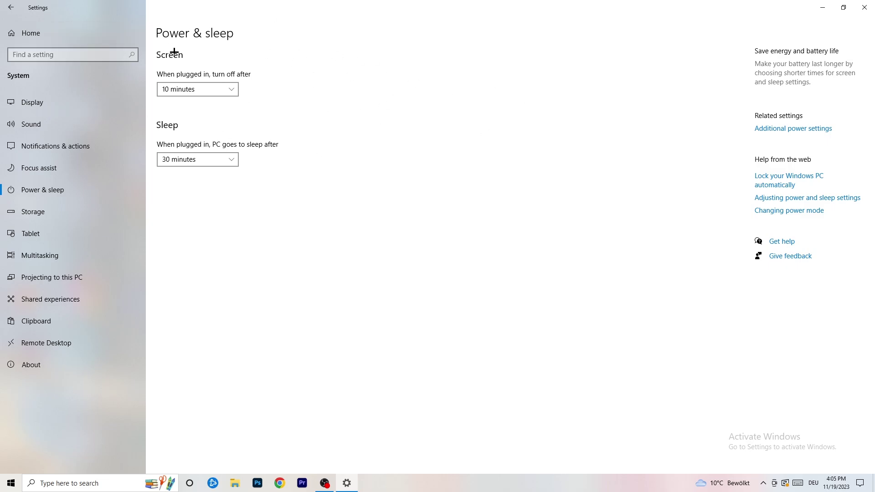
# Review the power plans in Power Options, leaving Balanced selected, then move to Storage settings
pyautogui.click(793, 129)
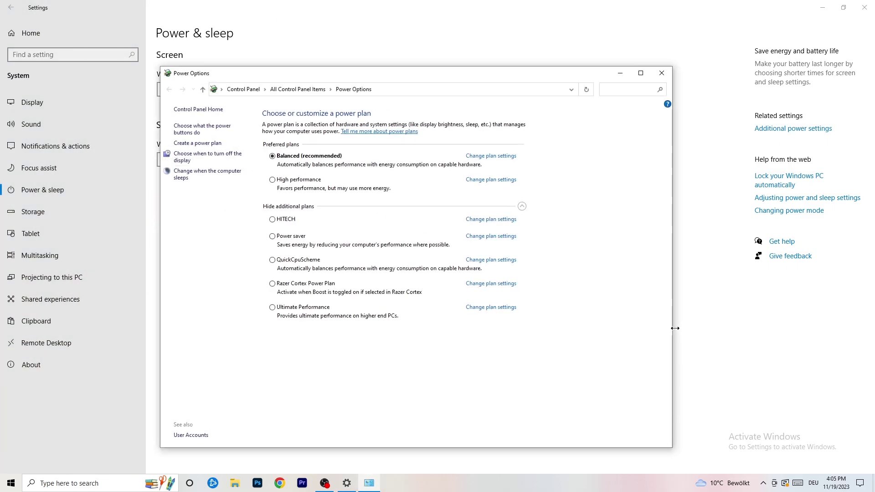
pyautogui.click(522, 206)
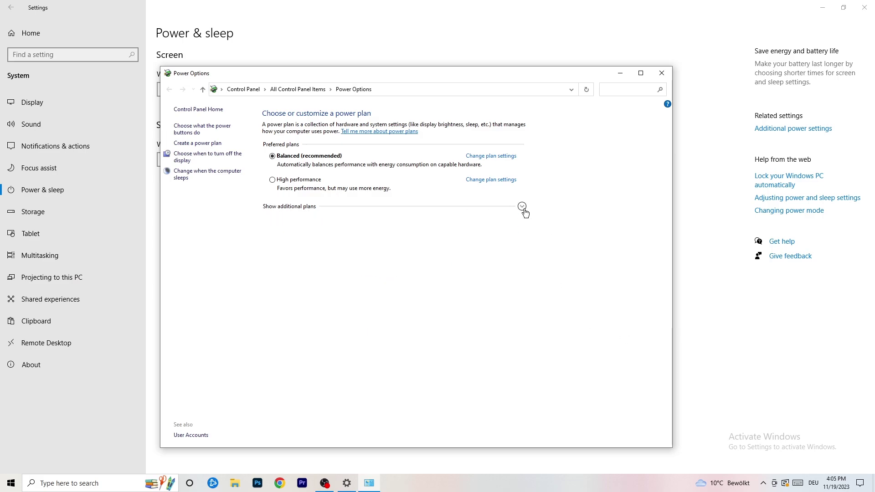
pyautogui.click(521, 206)
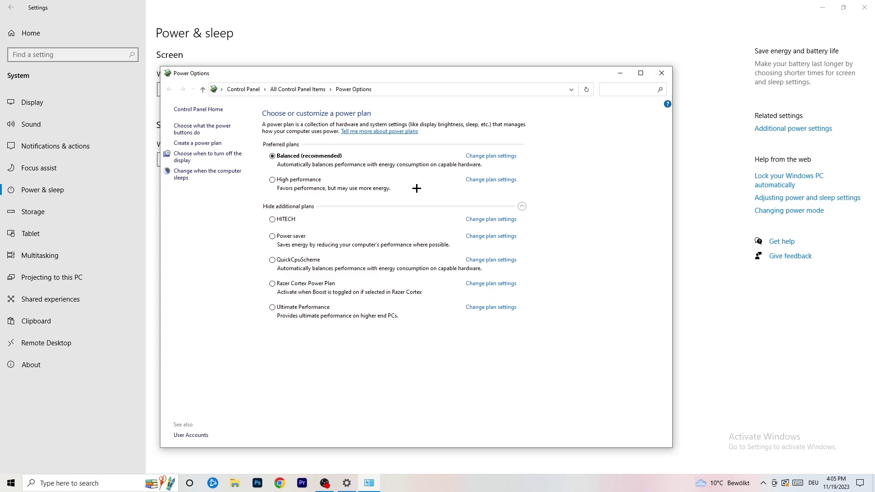
pyautogui.click(663, 74)
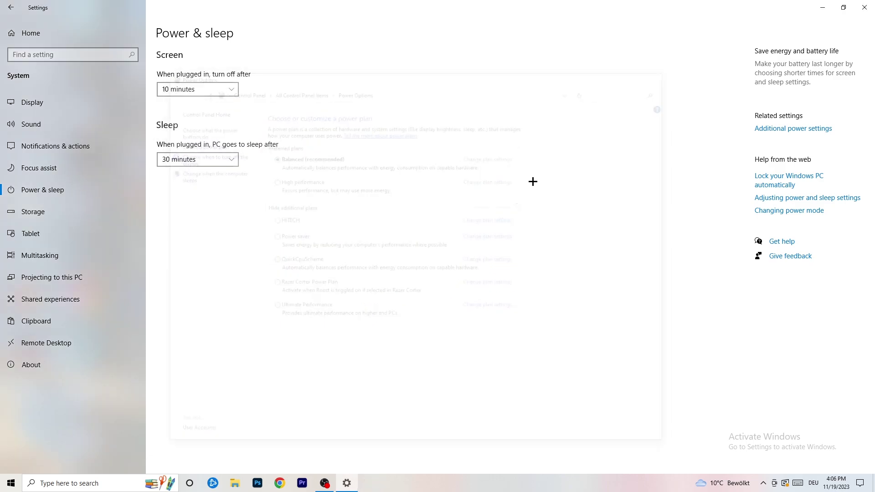
pyautogui.click(60, 218)
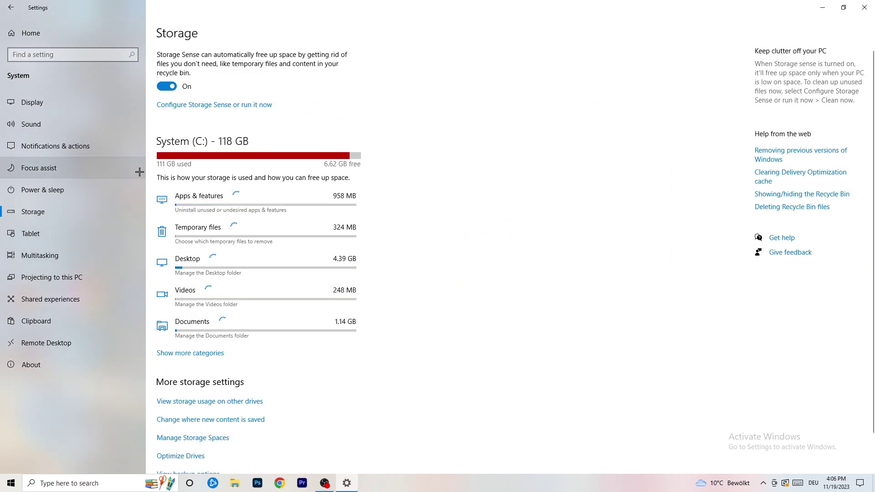
# Have Storage Sense delete unused temporary files and keep the recycle bin limit at 14 days
pyautogui.click(220, 106)
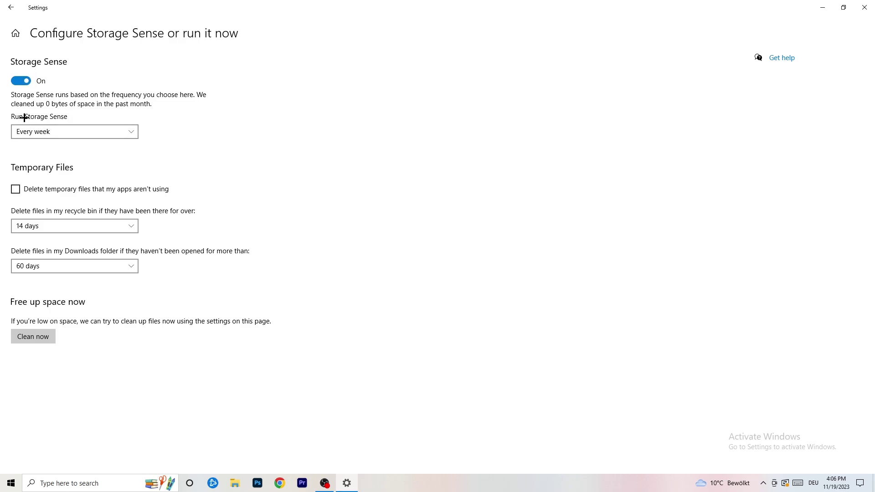
pyautogui.click(53, 189)
pyautogui.click(68, 226)
pyautogui.click(297, 183)
pyautogui.click(127, 223)
pyautogui.click(127, 221)
# Keep the Downloads cleanup at 60 days and return to the Settings home page
pyautogui.click(80, 267)
pyautogui.click(319, 225)
pyautogui.click(82, 271)
pyautogui.click(429, 222)
pyautogui.click(10, 9)
pyautogui.click(10, 7)
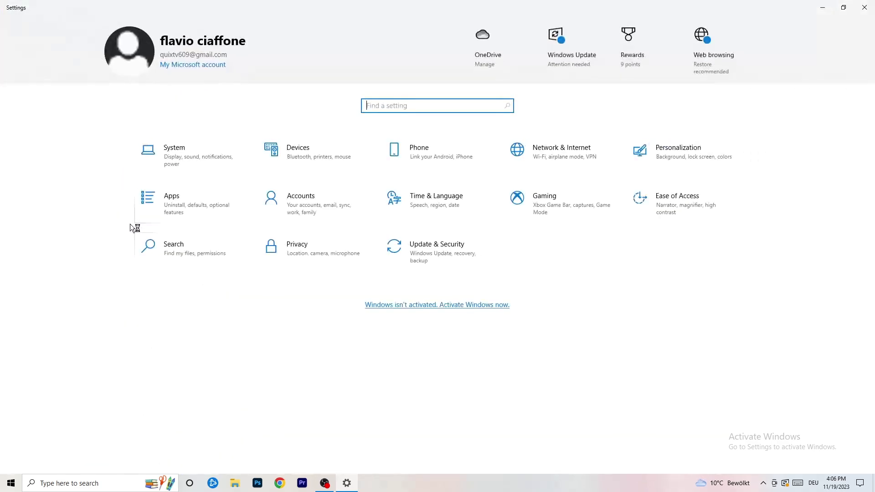
# Review the pending 2023-11 cumulative update in Windows Update, then close Settings
pyautogui.click(431, 257)
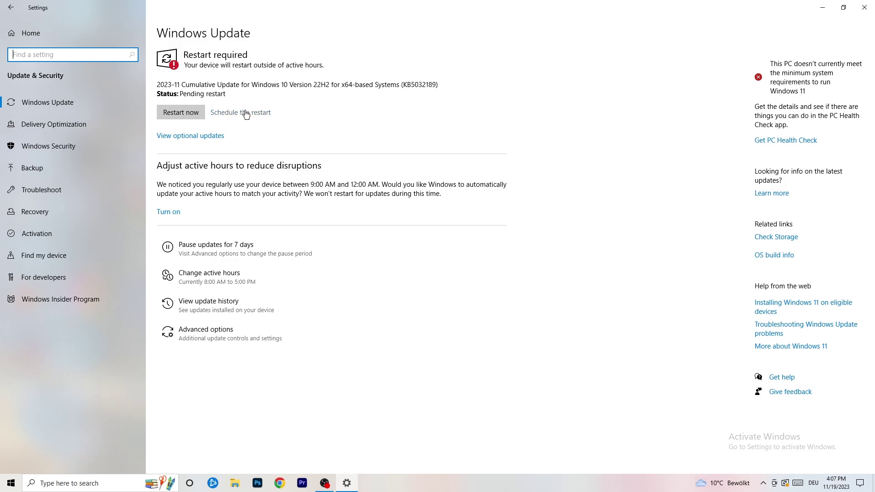
pyautogui.click(864, 7)
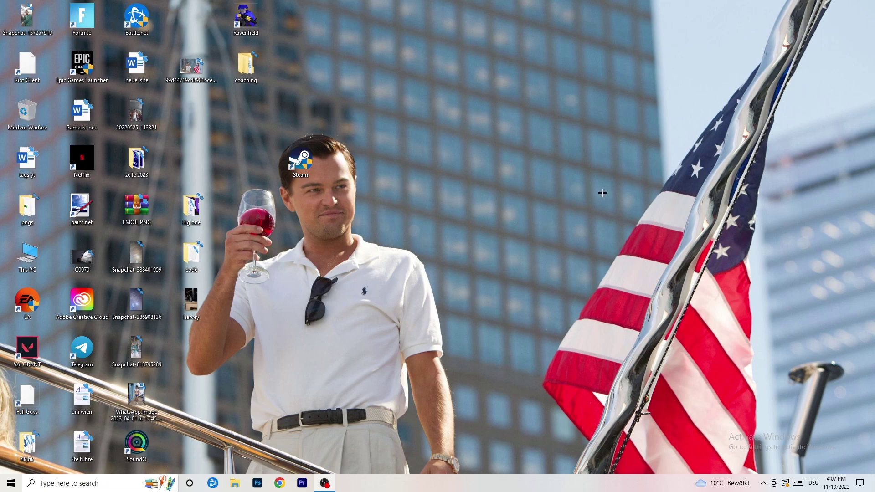
pyautogui.rightClick(529, 192)
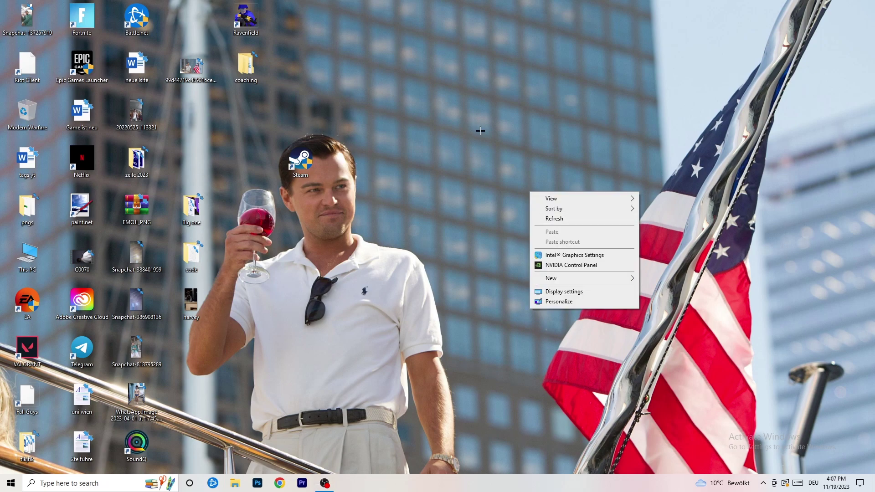
pyautogui.click(583, 266)
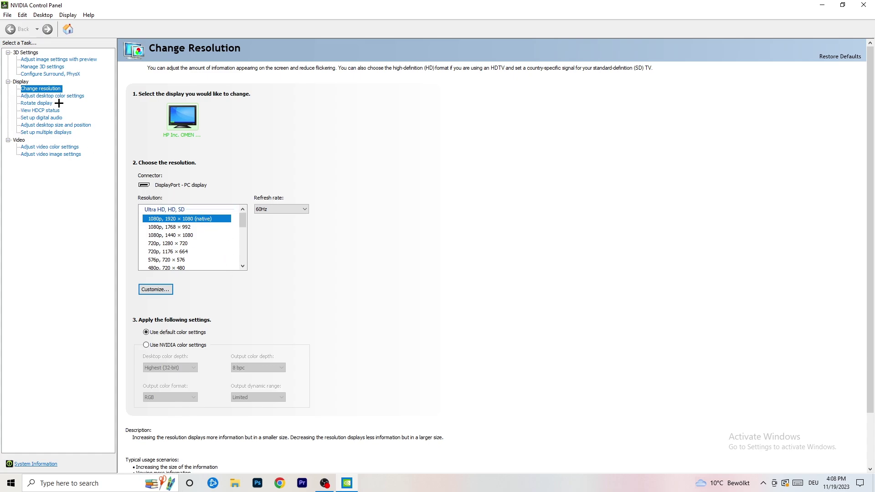
pyautogui.click(48, 60)
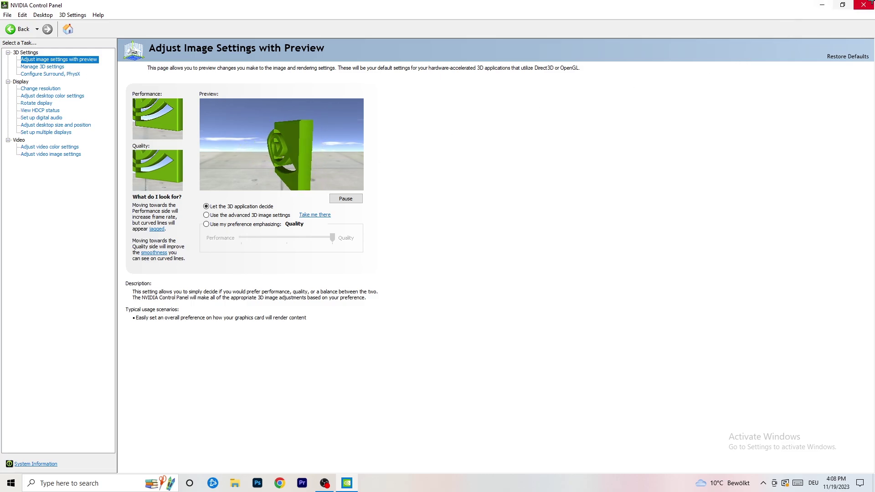
pyautogui.click(864, 5)
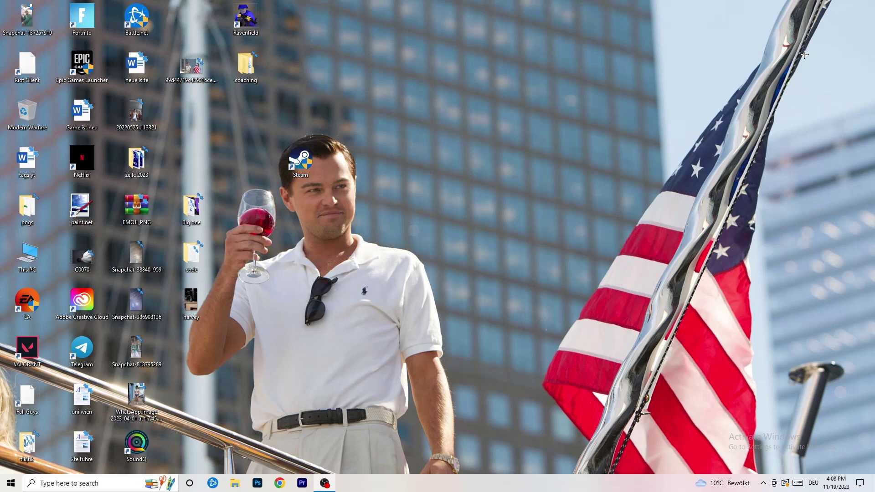